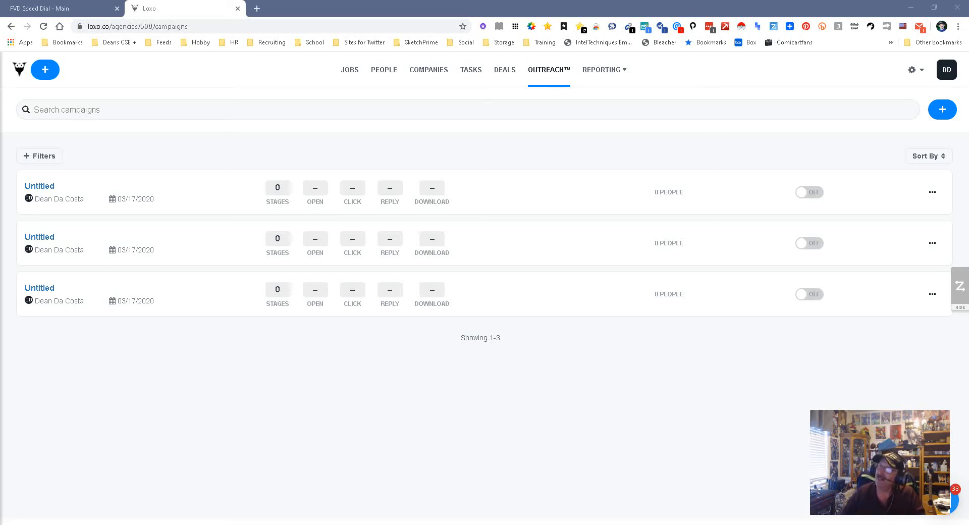
# Check the people list, return to Outreach, create a new campaign and start its first stage
pyautogui.click(384, 70)
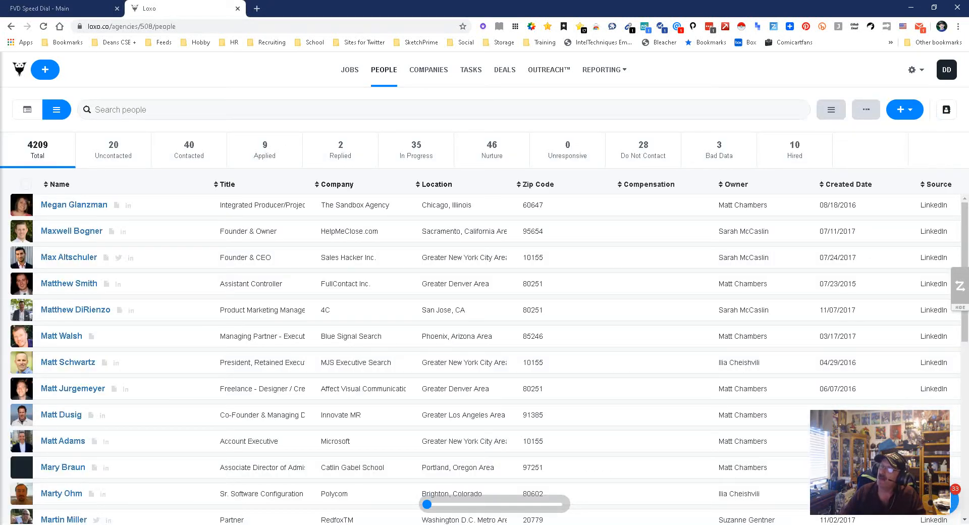
pyautogui.click(549, 70)
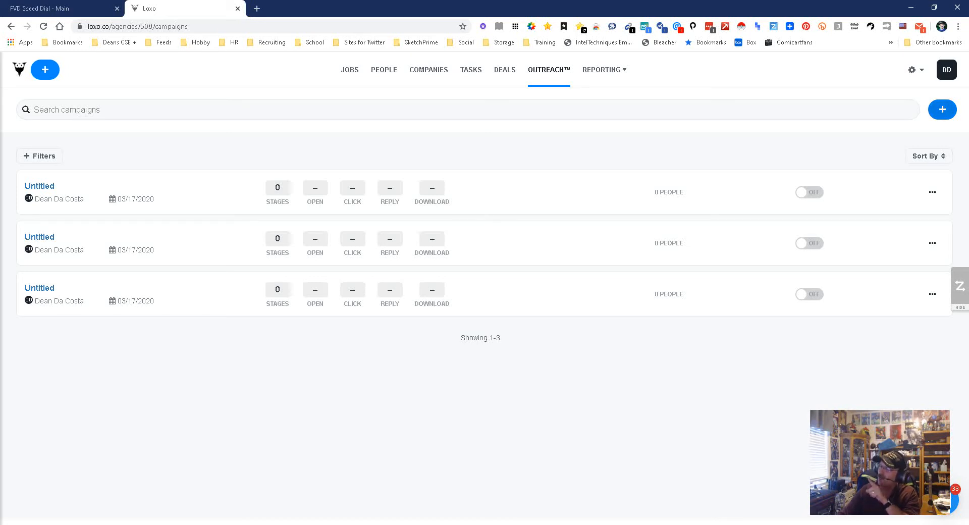
pyautogui.click(942, 110)
pyautogui.click(484, 328)
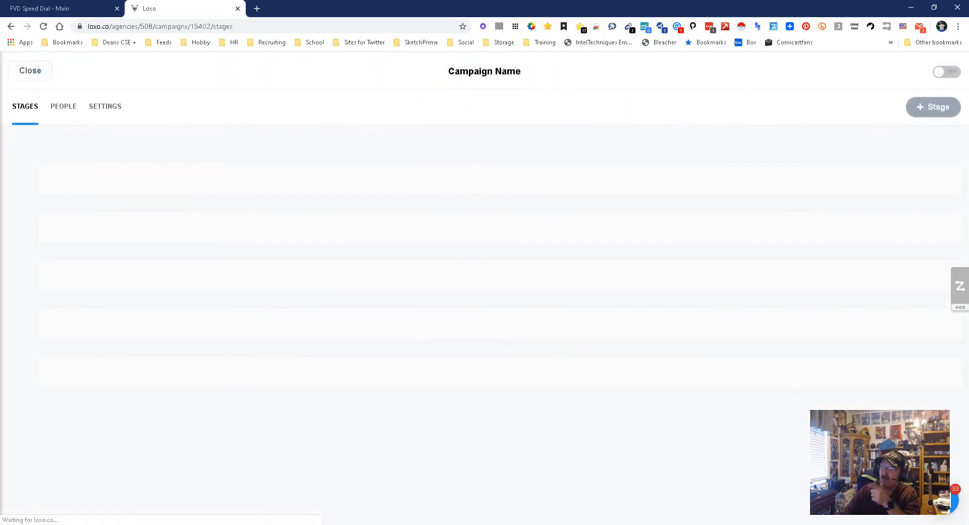
pyautogui.click(484, 377)
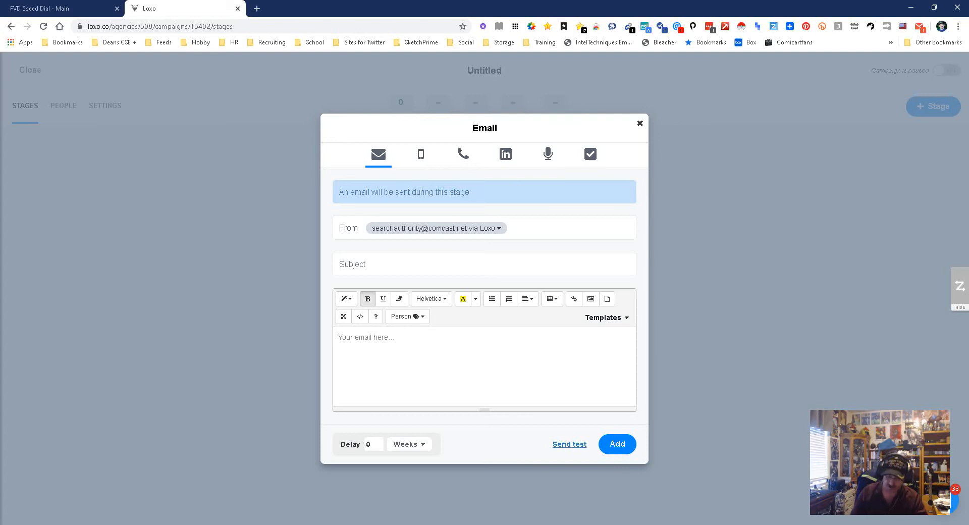
# Draft the email stage with the subject "Test" and a body reading "To" followed by the First Name template tag
pyautogui.write('Test')
pyautogui.click(366, 337)
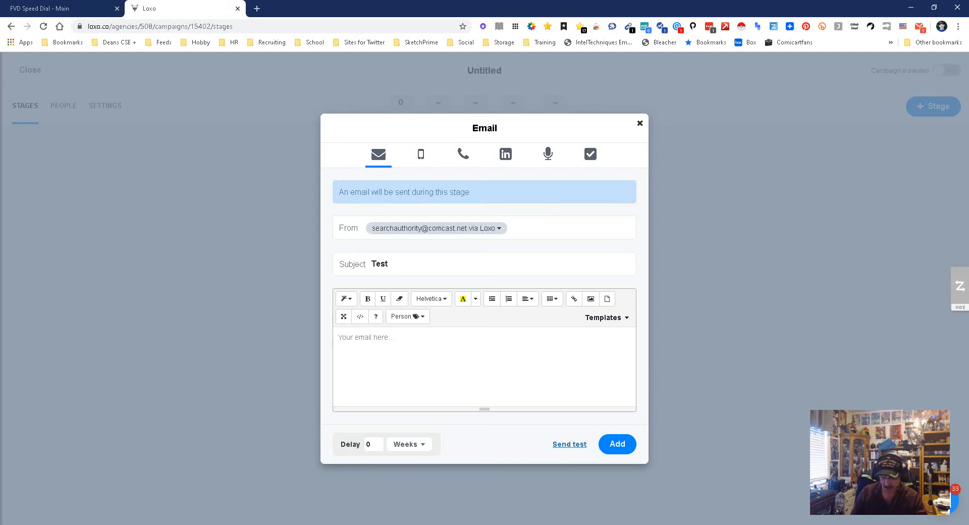
pyautogui.write('To')
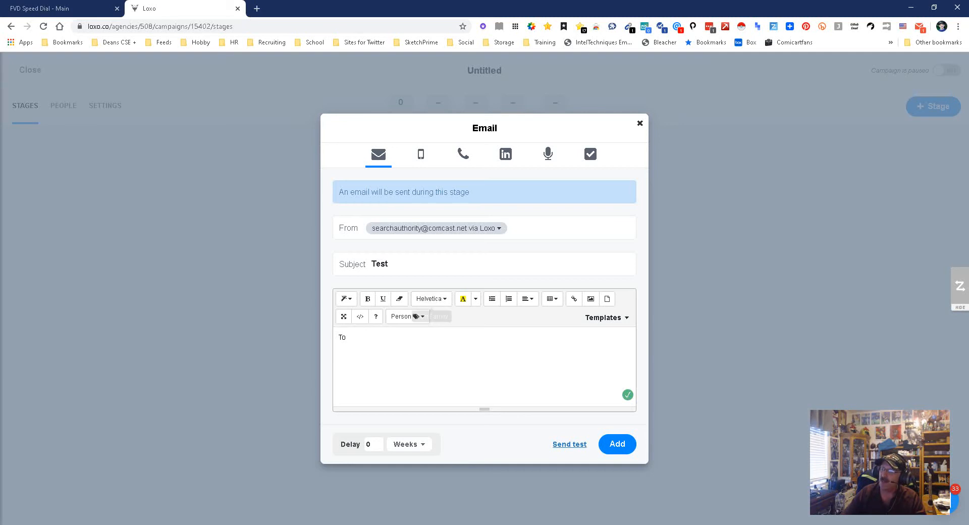
pyautogui.click(403, 316)
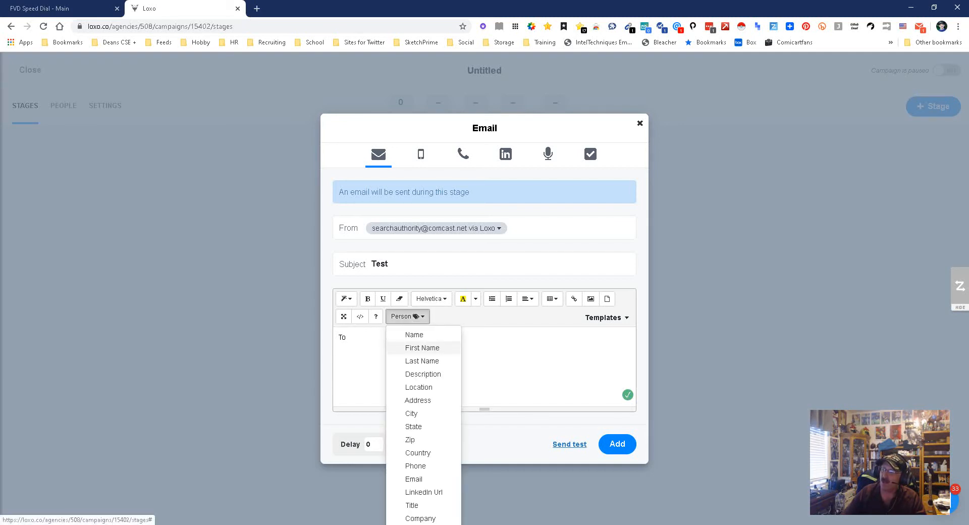
pyautogui.click(423, 347)
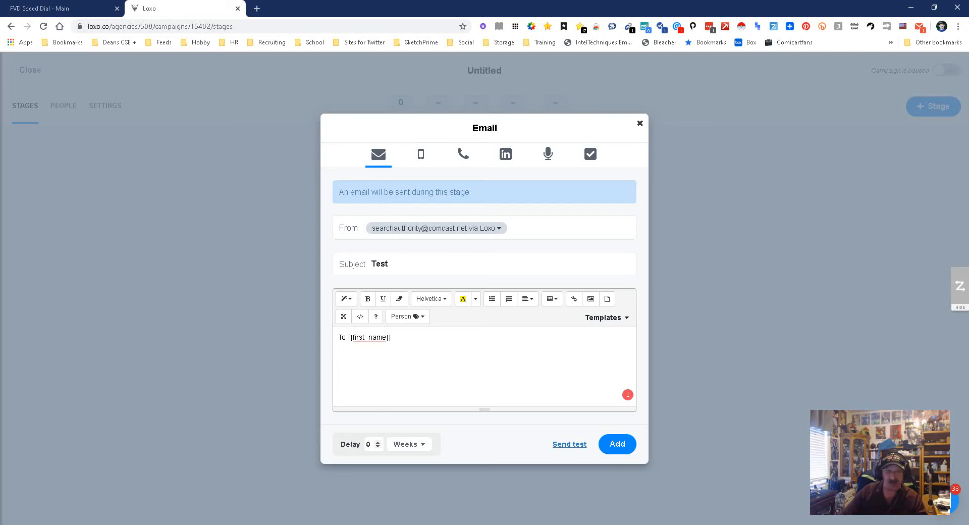
# Look at the delay value and the available delay units for the email stage
pyautogui.click(377, 446)
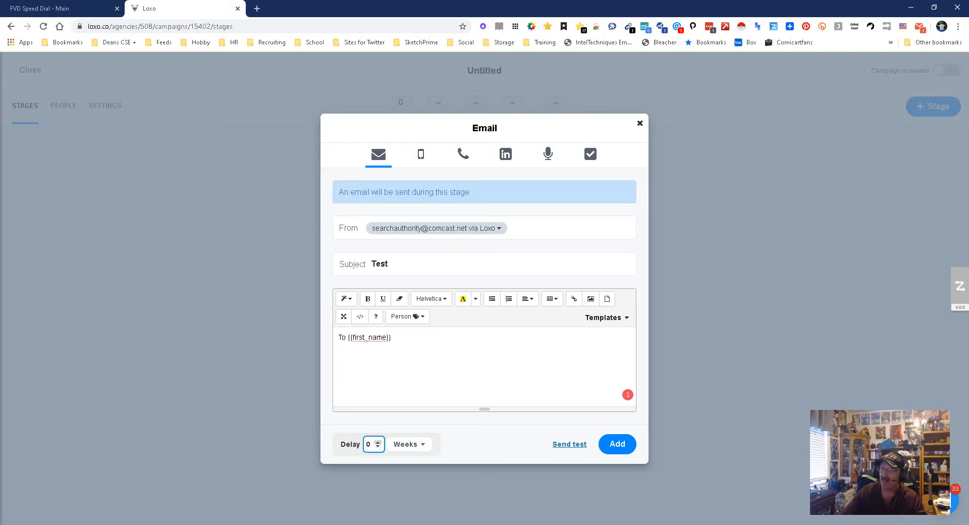
pyautogui.click(409, 445)
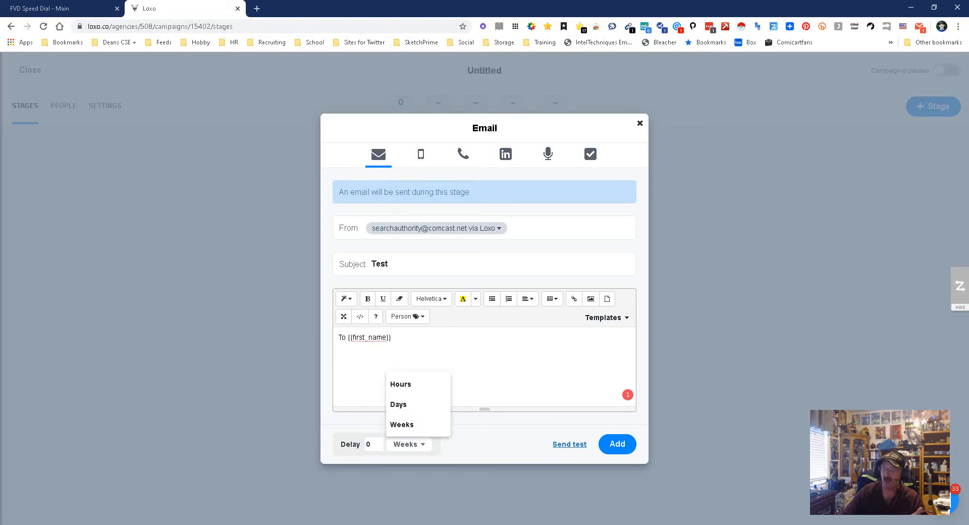
pyautogui.click(409, 444)
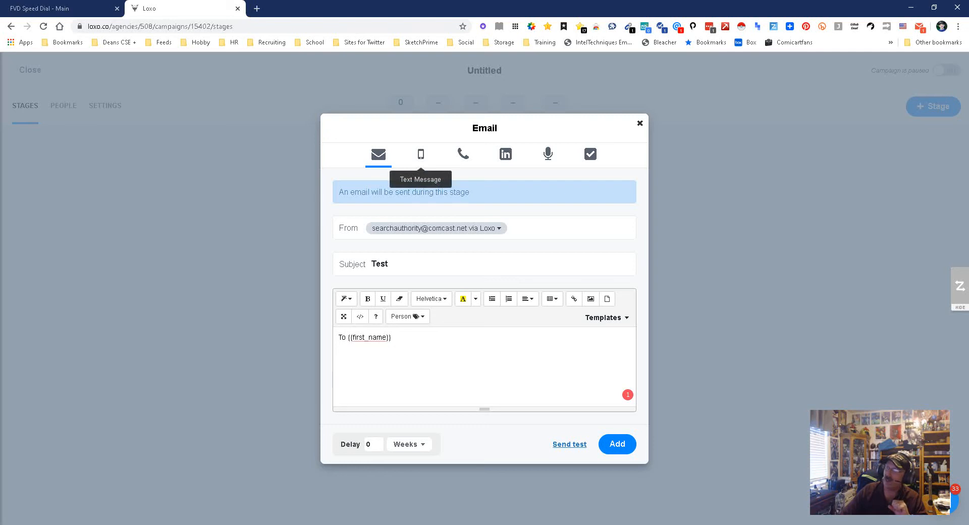
# Examine the Text Message, Phone Call and Voicemail Drop stage types, trying Days as the text message's delay unit
pyautogui.click(421, 154)
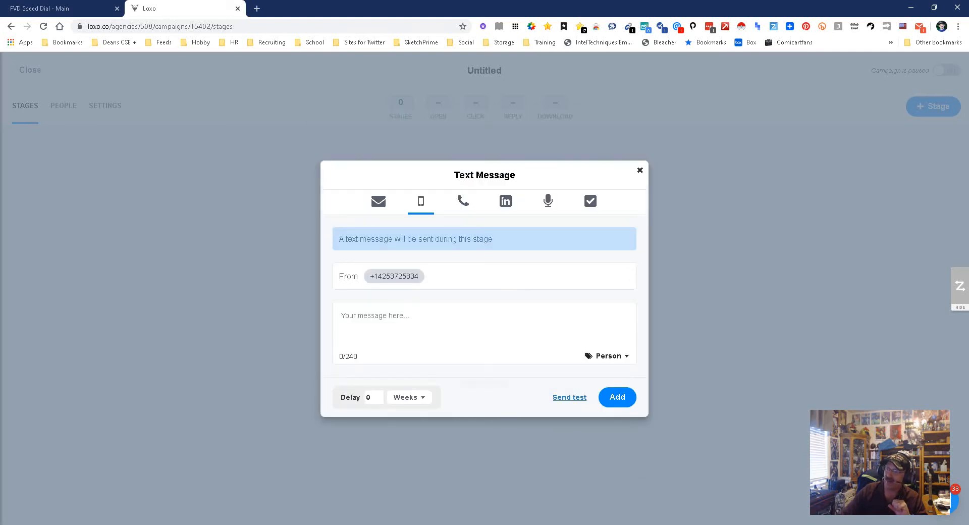
pyautogui.click(409, 397)
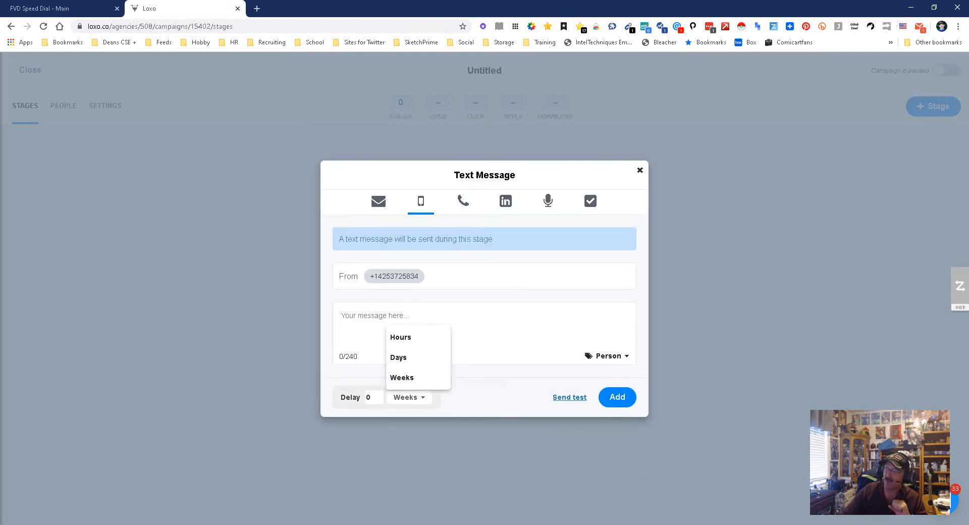
pyautogui.click(401, 356)
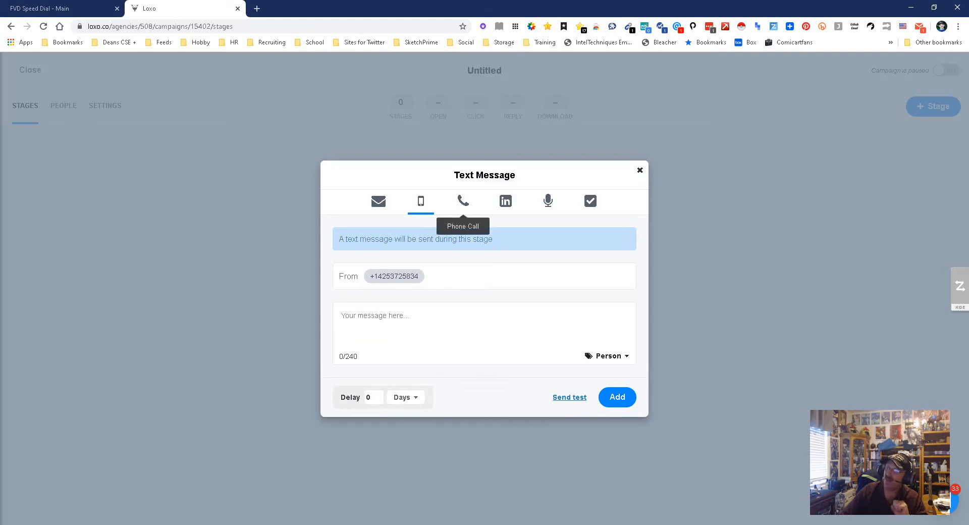
pyautogui.click(463, 201)
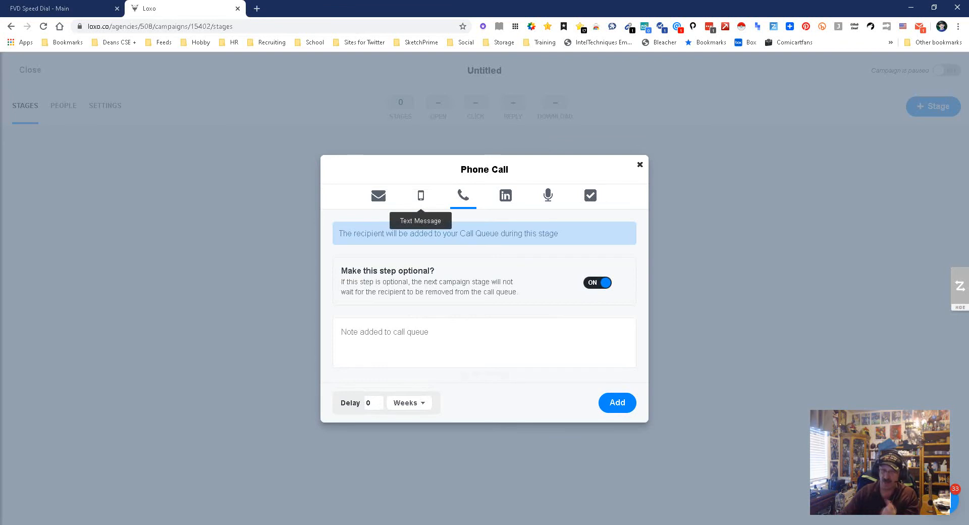
pyautogui.click(548, 195)
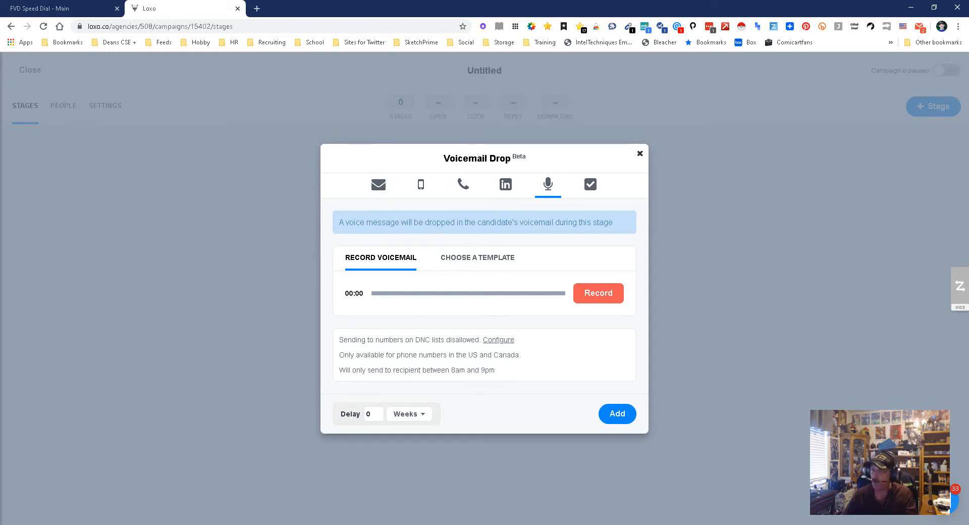
# Draft the email stage again with the subject "test" and the First Name template tag in the body
pyautogui.click(378, 184)
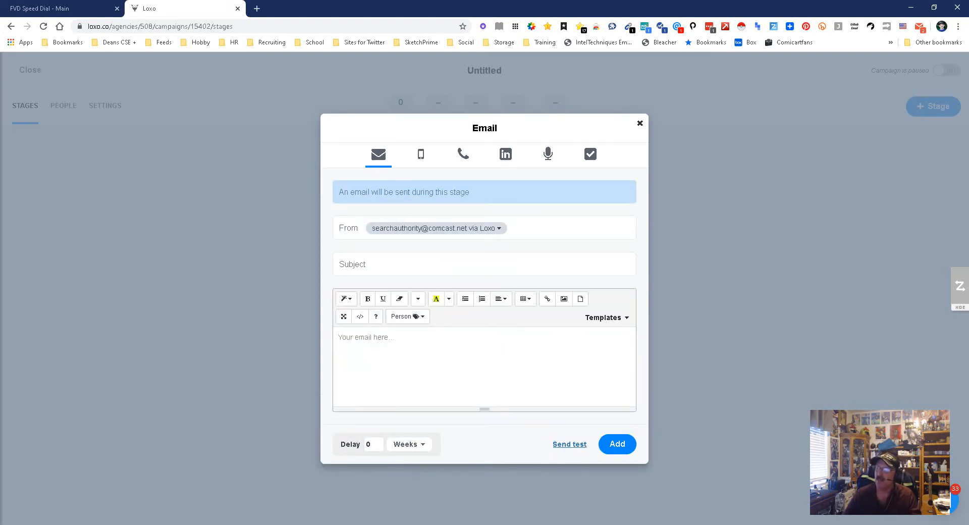
pyautogui.write('test')
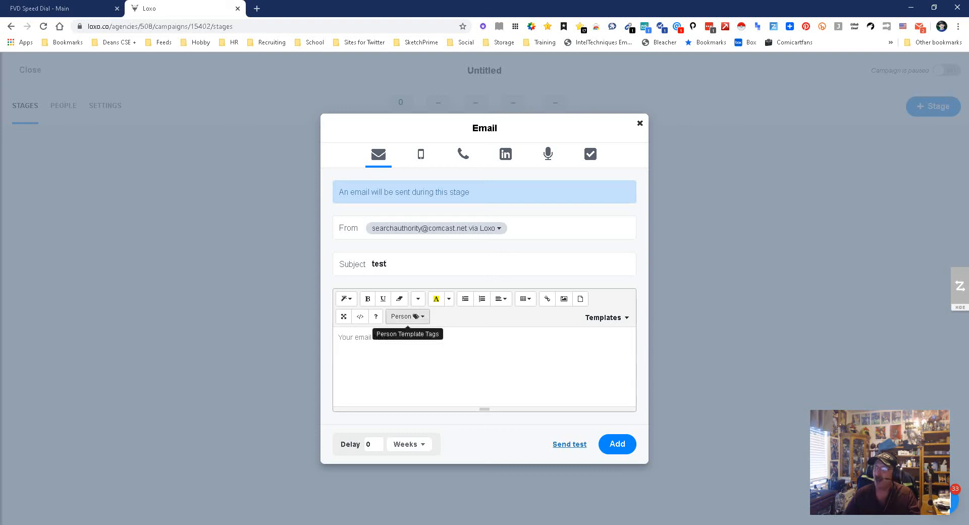
pyautogui.click(408, 316)
pyautogui.click(423, 347)
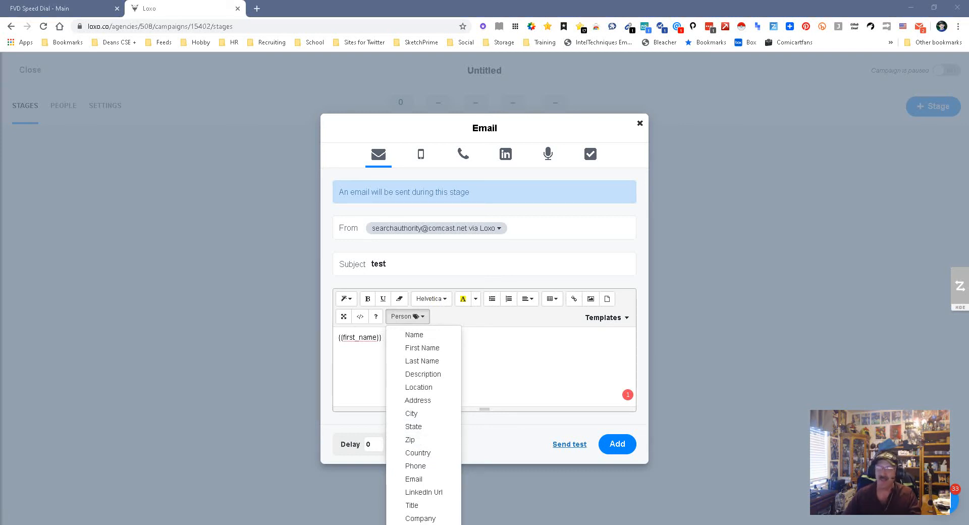
# View the received test email in Outlook and return to the email stage in Loxo with the tag list closed
pyautogui.moveTo(3, 73); pyautogui.dragTo(555, 117)
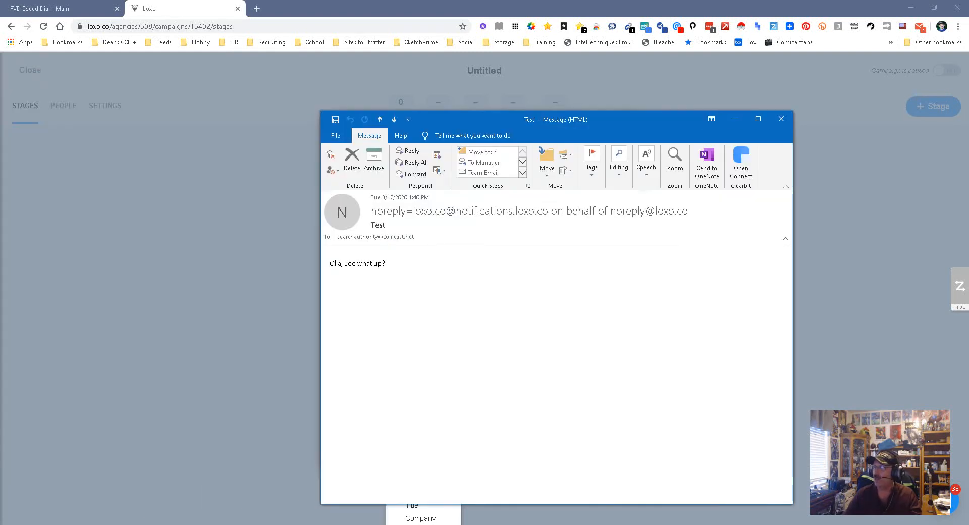
pyautogui.click(757, 118)
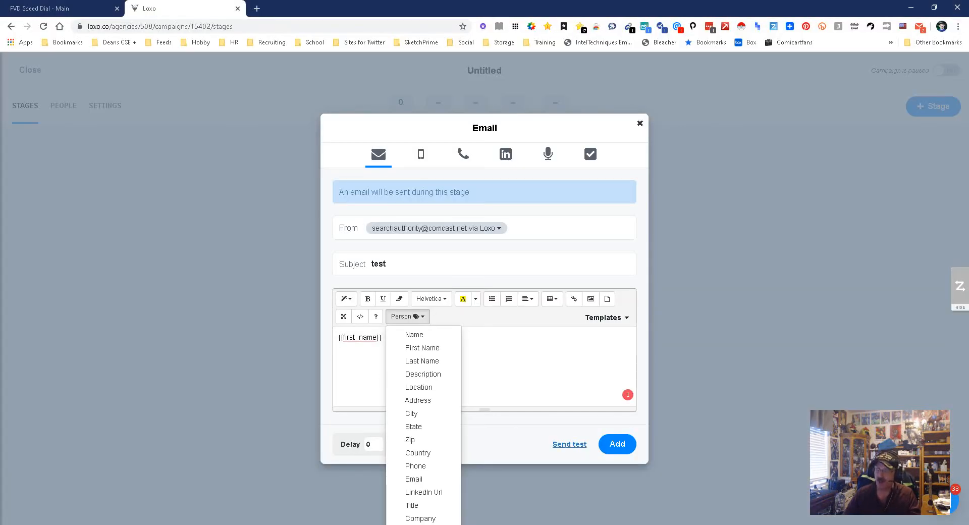
pyautogui.press('Escape')
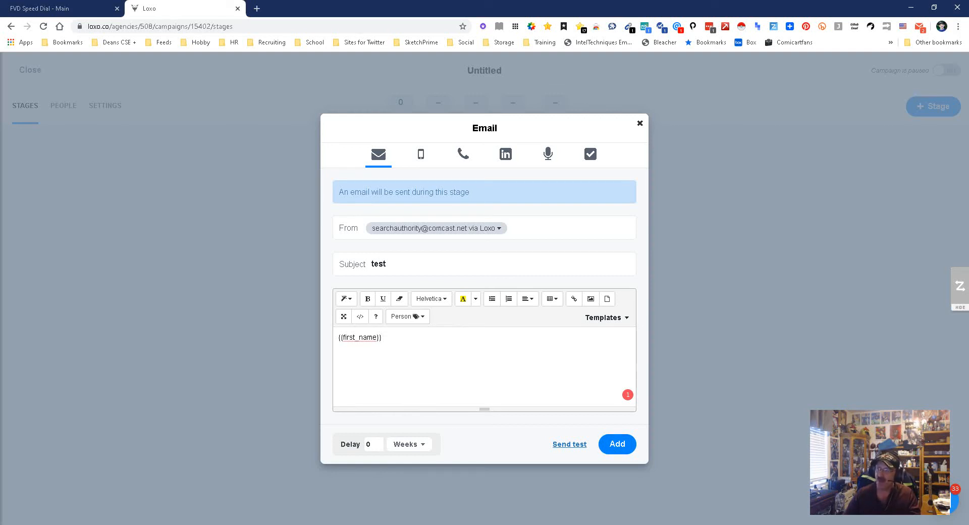
# Add a LinkedIn stage to the campaign that sends a connection request as an optional task
pyautogui.click(421, 153)
pyautogui.click(464, 201)
pyautogui.click(505, 195)
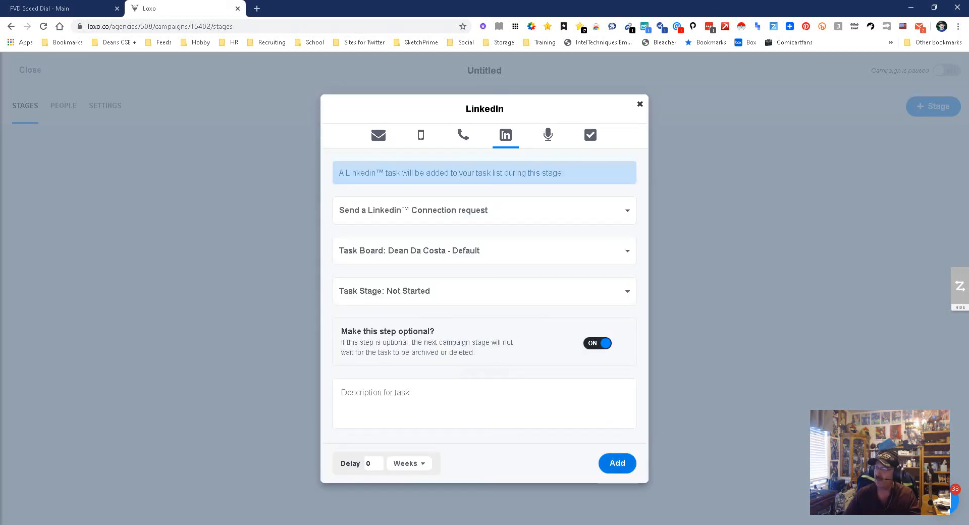
pyautogui.click(617, 463)
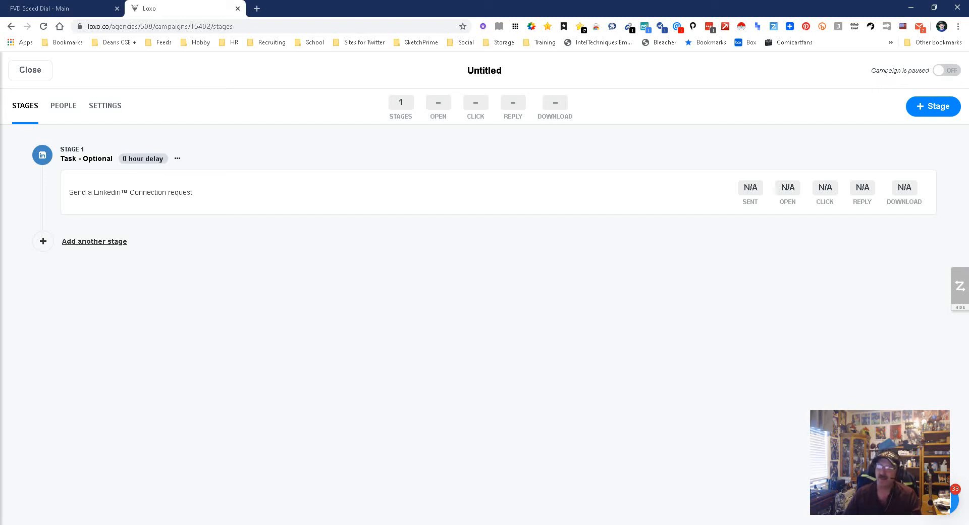
pyautogui.click(95, 241)
pyautogui.click(421, 155)
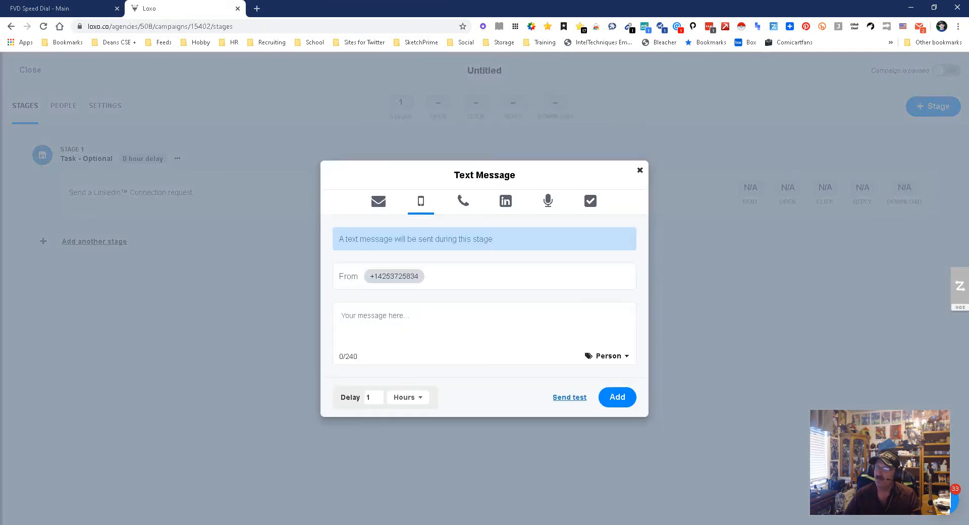
pyautogui.click(640, 170)
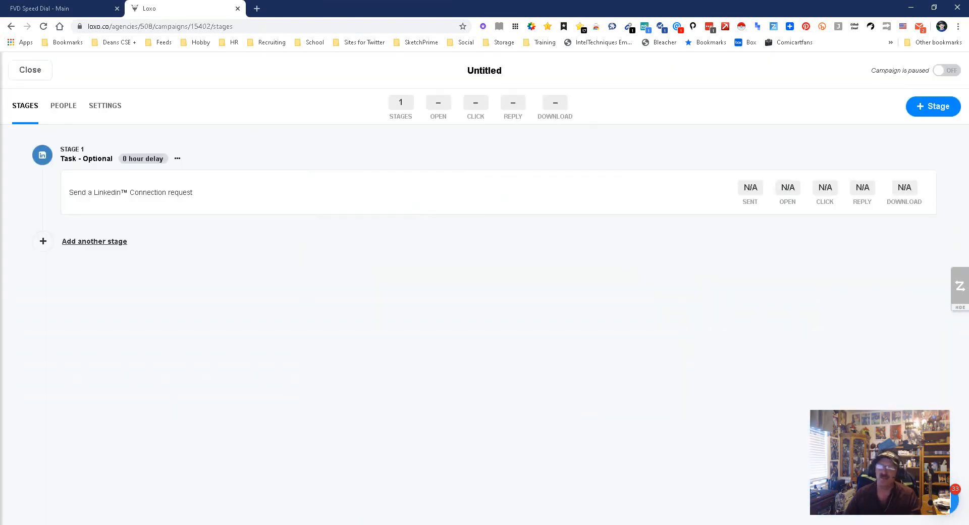
# Check the campaign's people section, go back to its stages and close the campaign
pyautogui.click(63, 106)
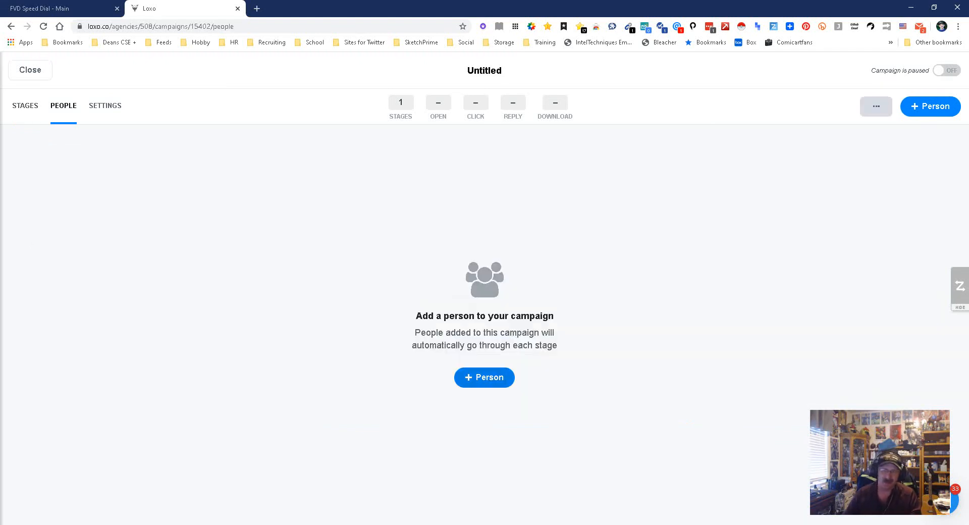
pyautogui.click(25, 106)
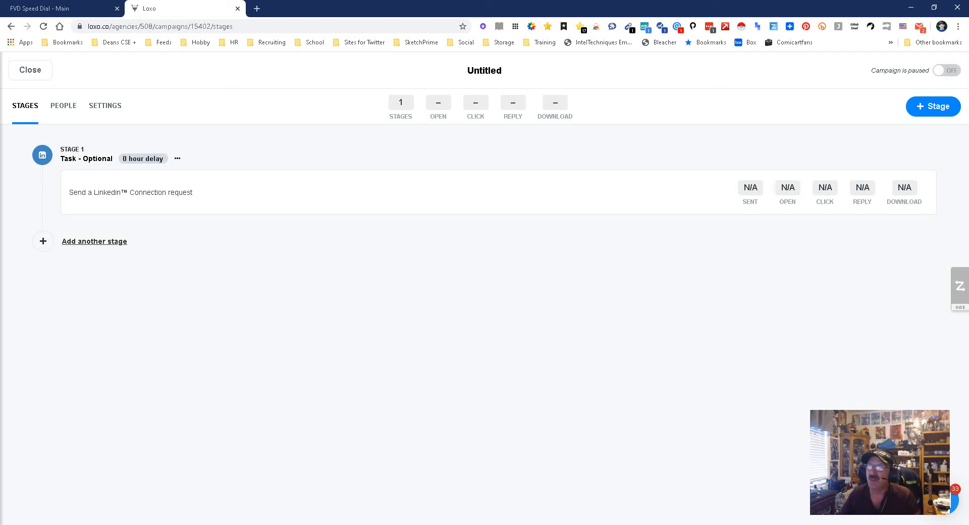
pyautogui.click(30, 70)
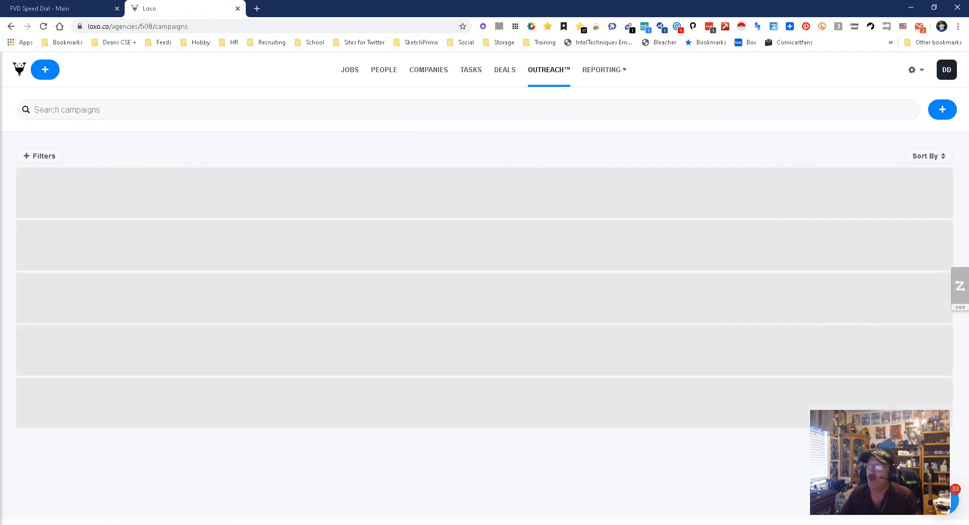